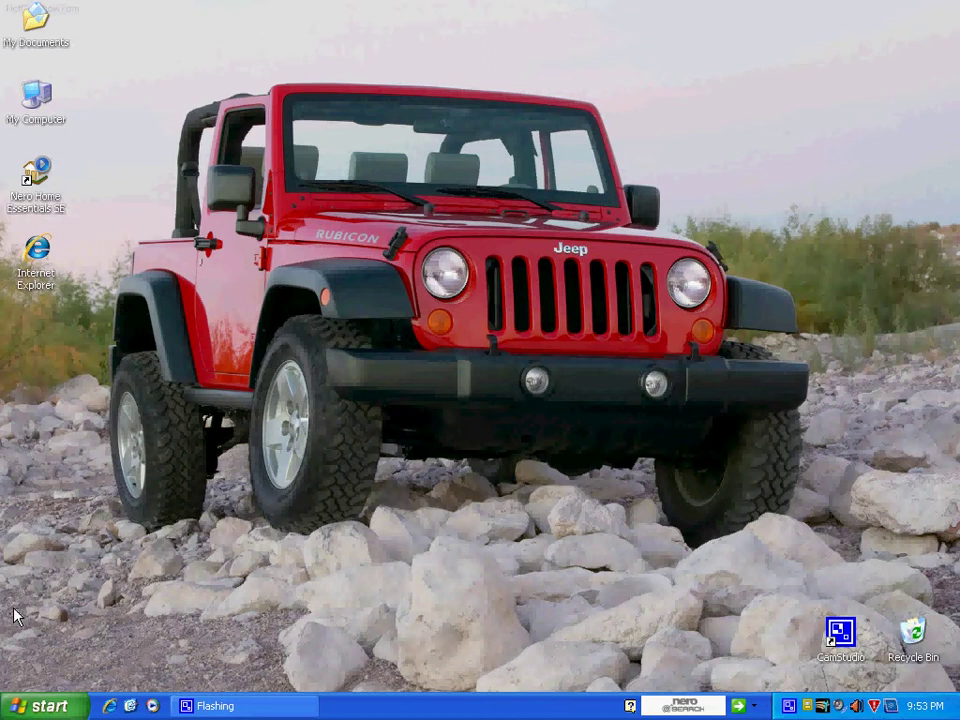
Launch Auslogics Repair or Remove from the Start menu and advance to the Repair or Remove page.
click(40, 706)
mouse_move(47, 643)
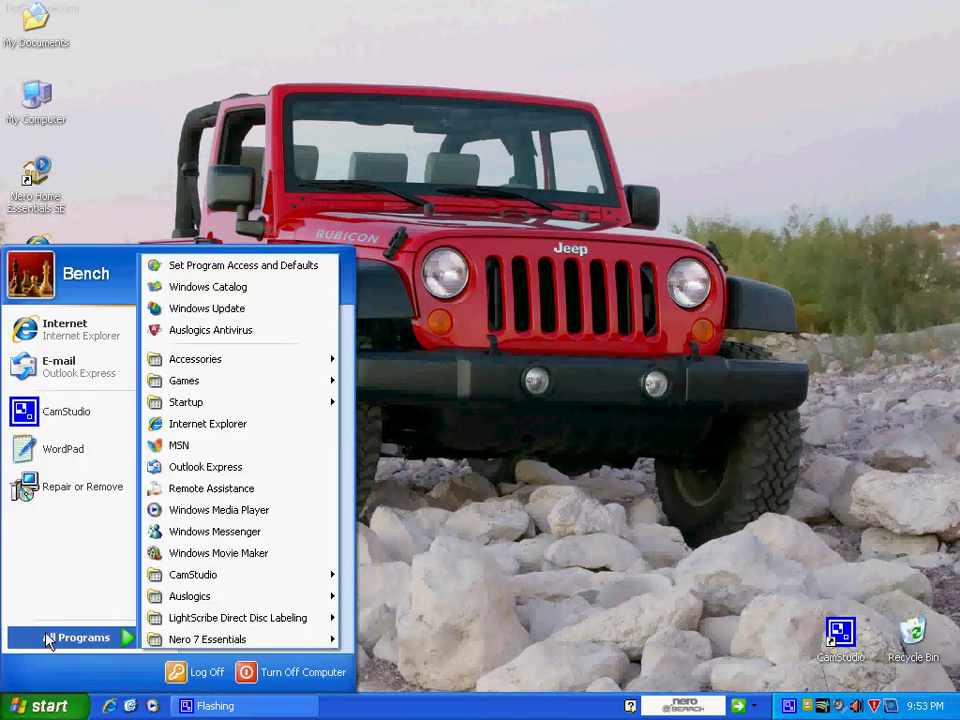
mouse_move(232, 598)
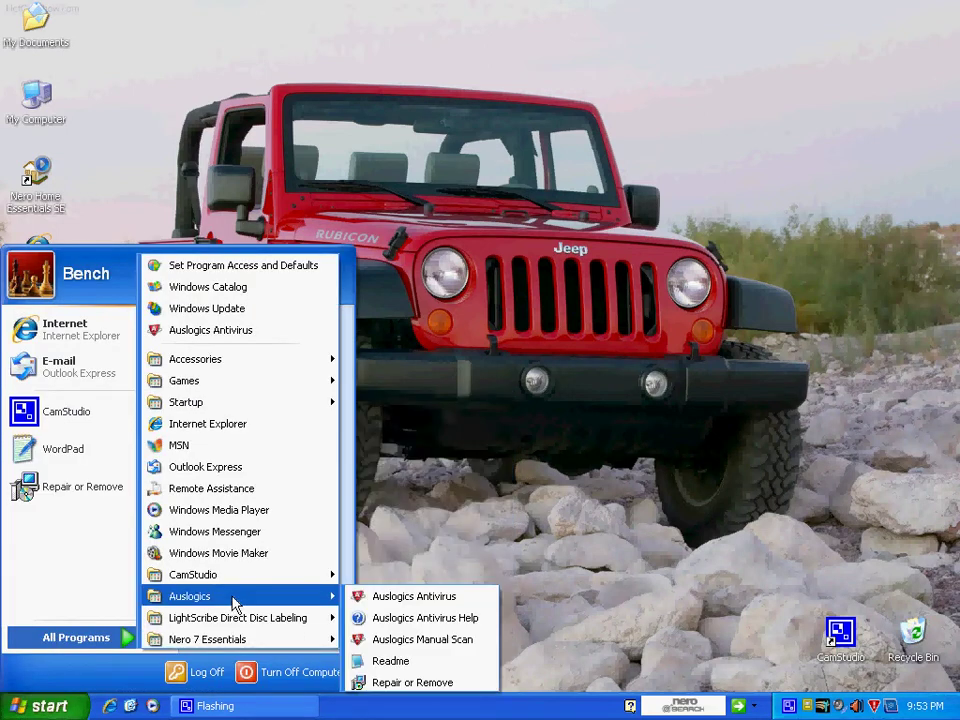
click(448, 684)
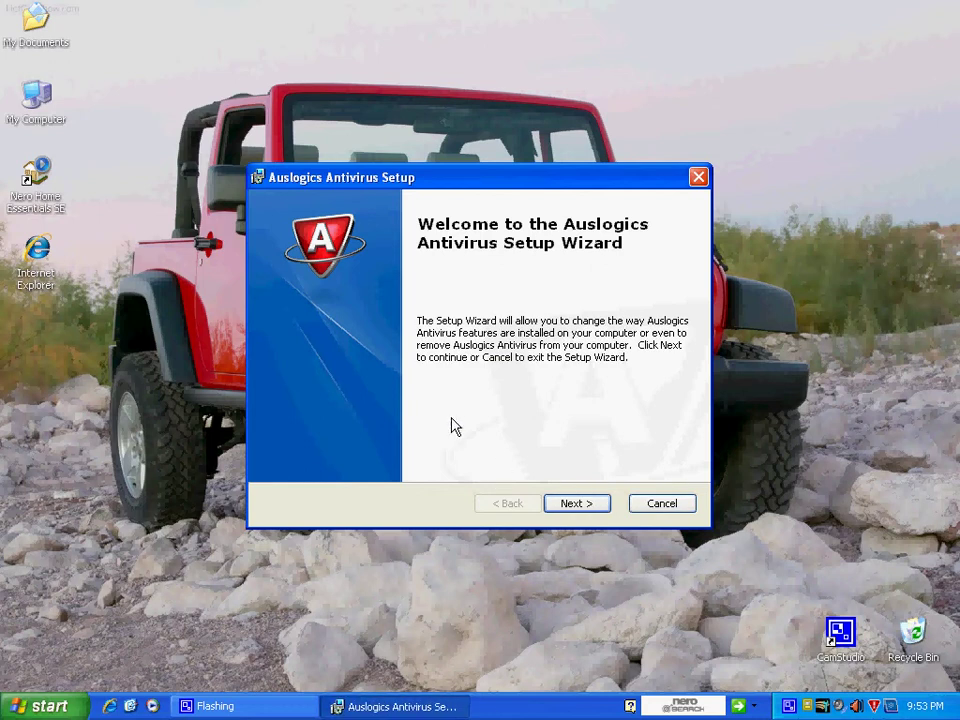
click(575, 505)
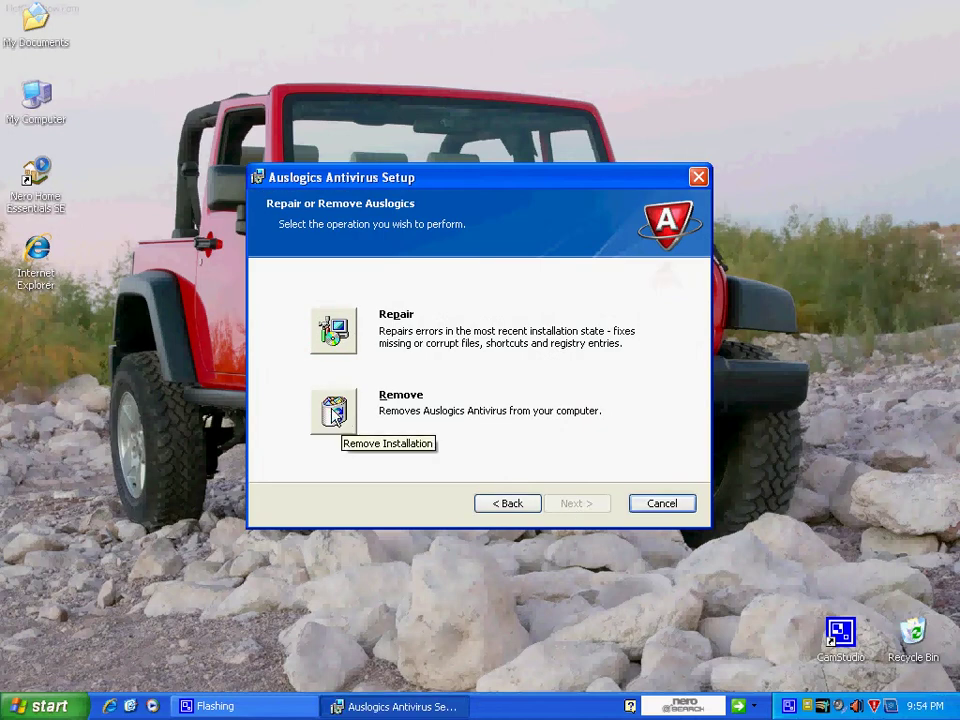
click(507, 503)
click(596, 510)
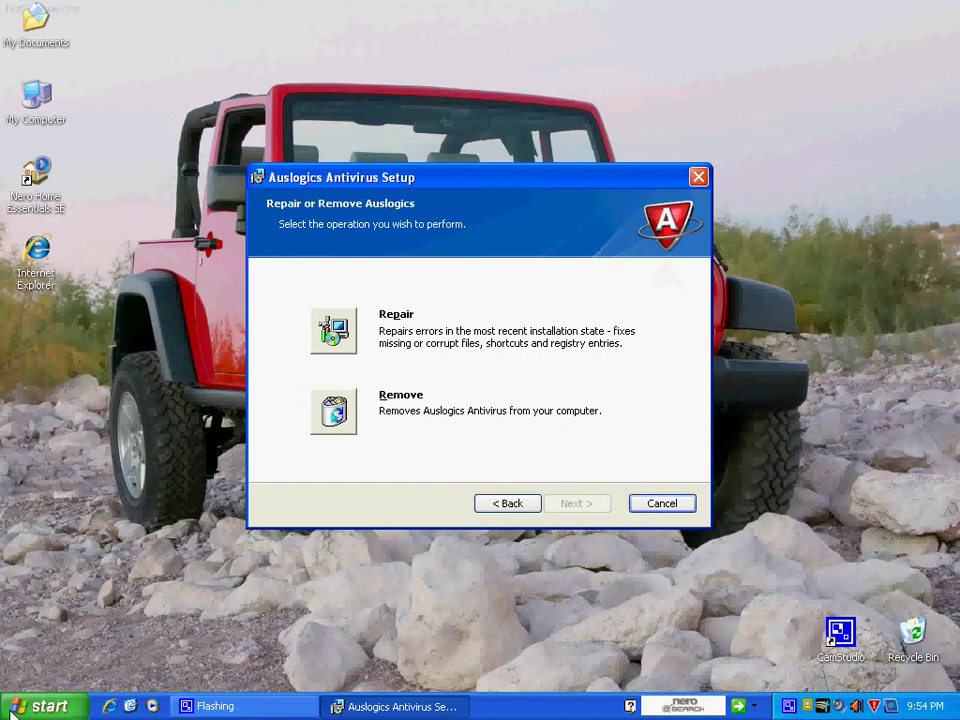
Open Control Panel from the Start menu and launch Add or Remove Programs.
click(40, 706)
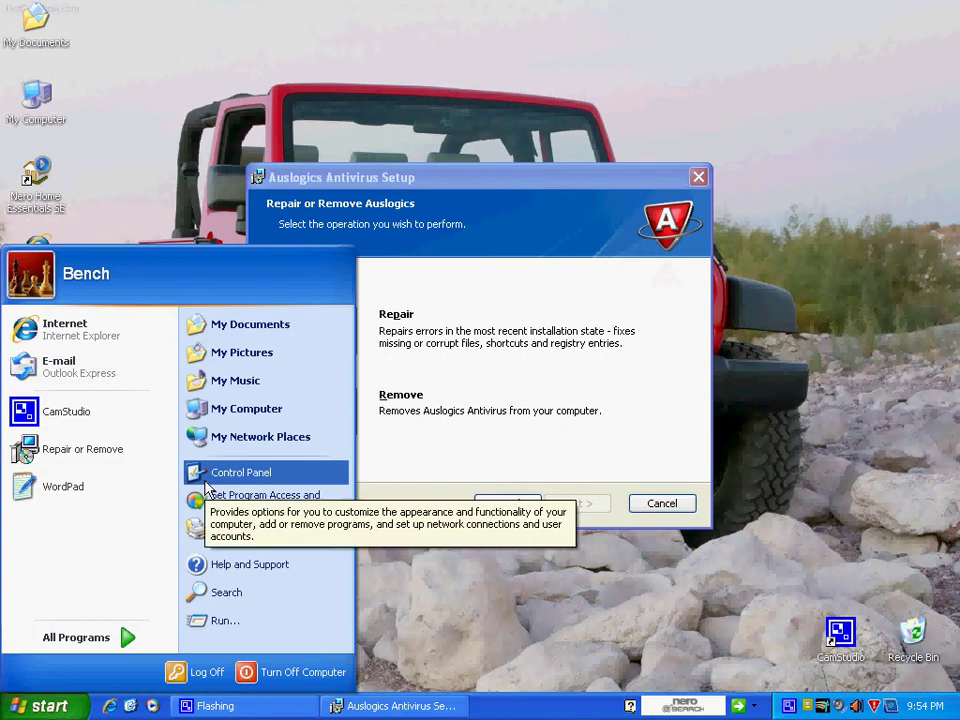
click(90, 637)
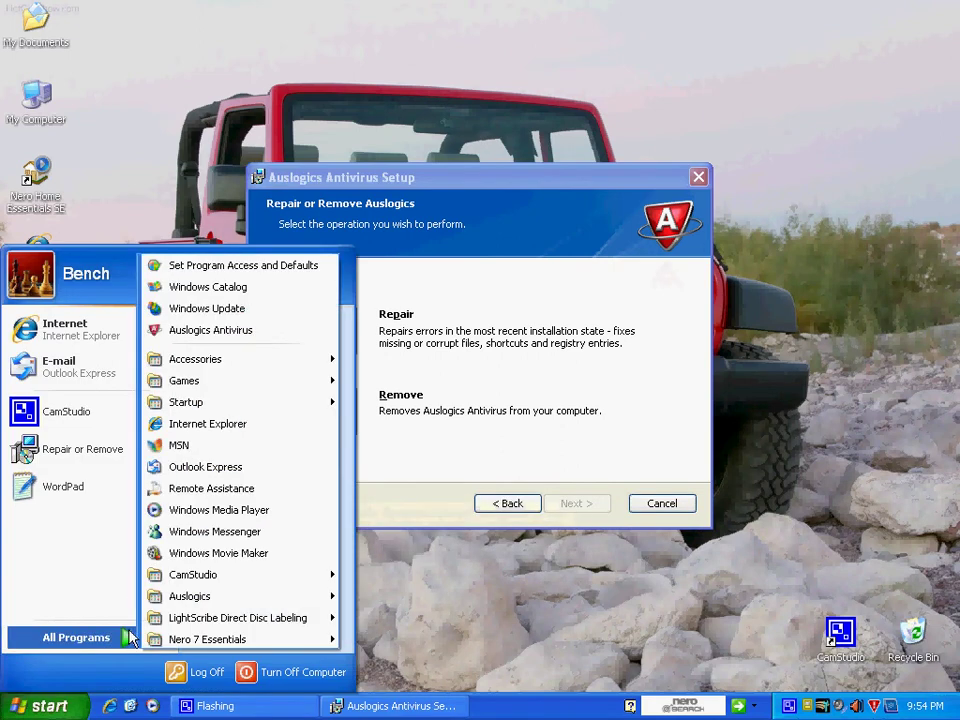
mouse_move(262, 596)
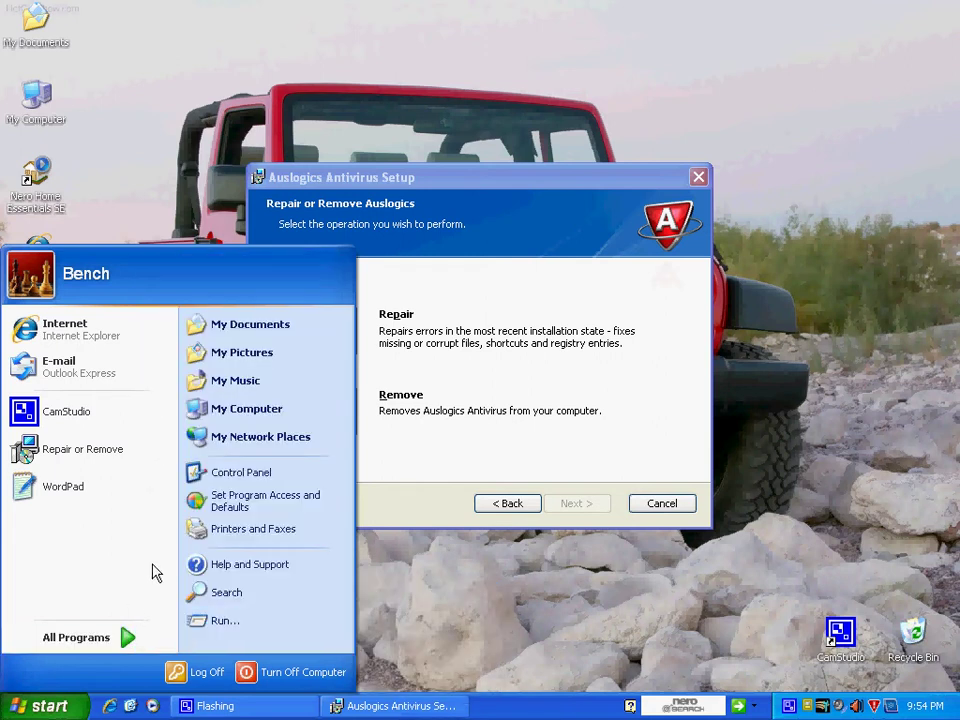
click(281, 469)
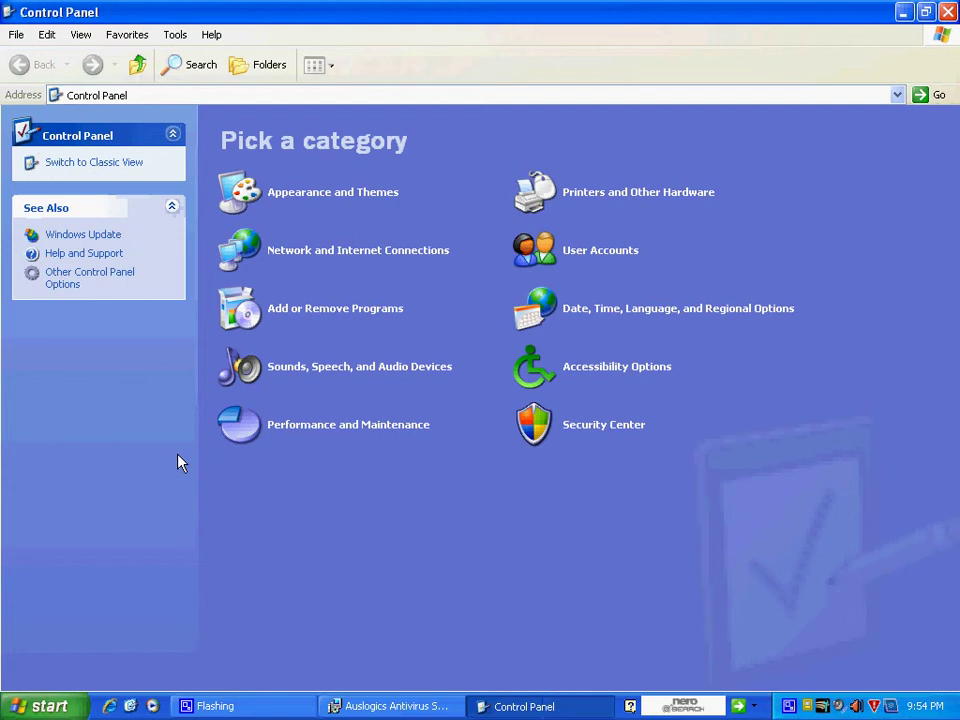
click(35, 706)
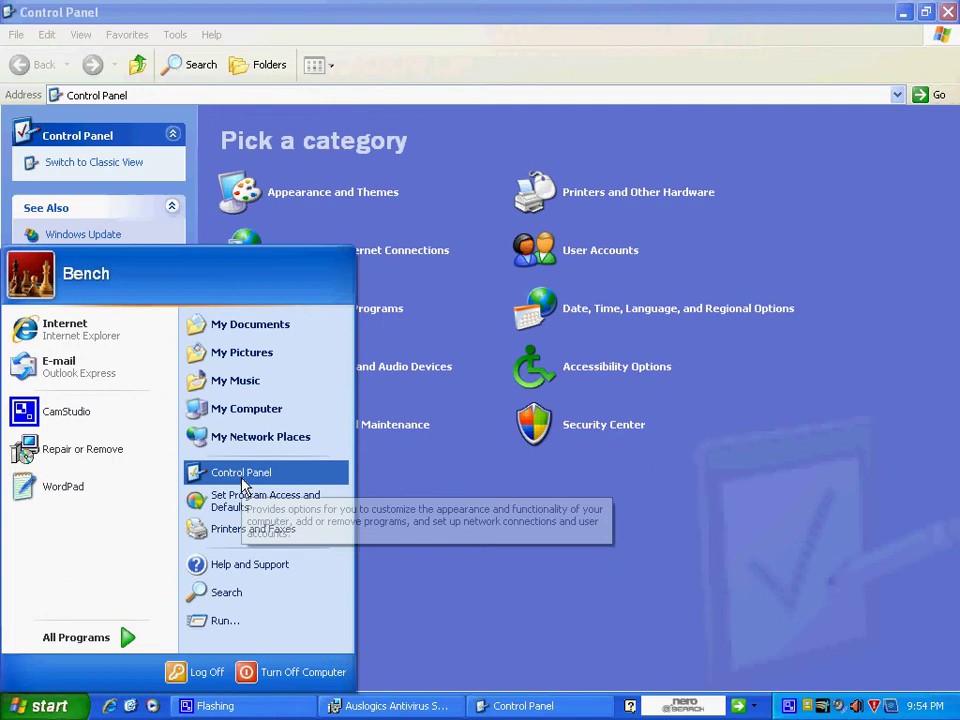
click(410, 18)
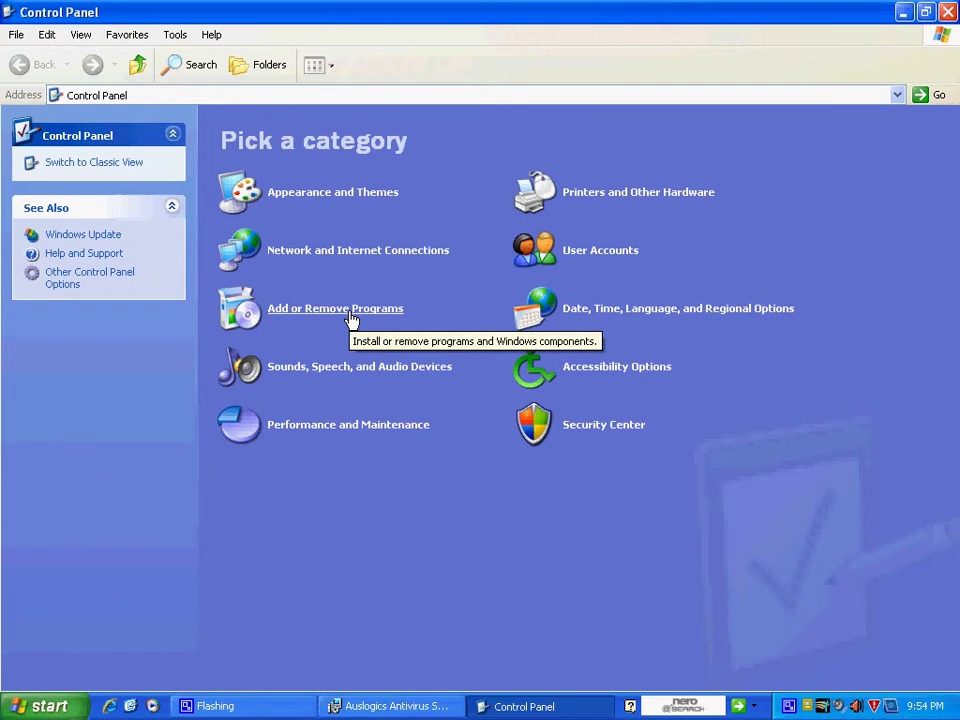
click(947, 12)
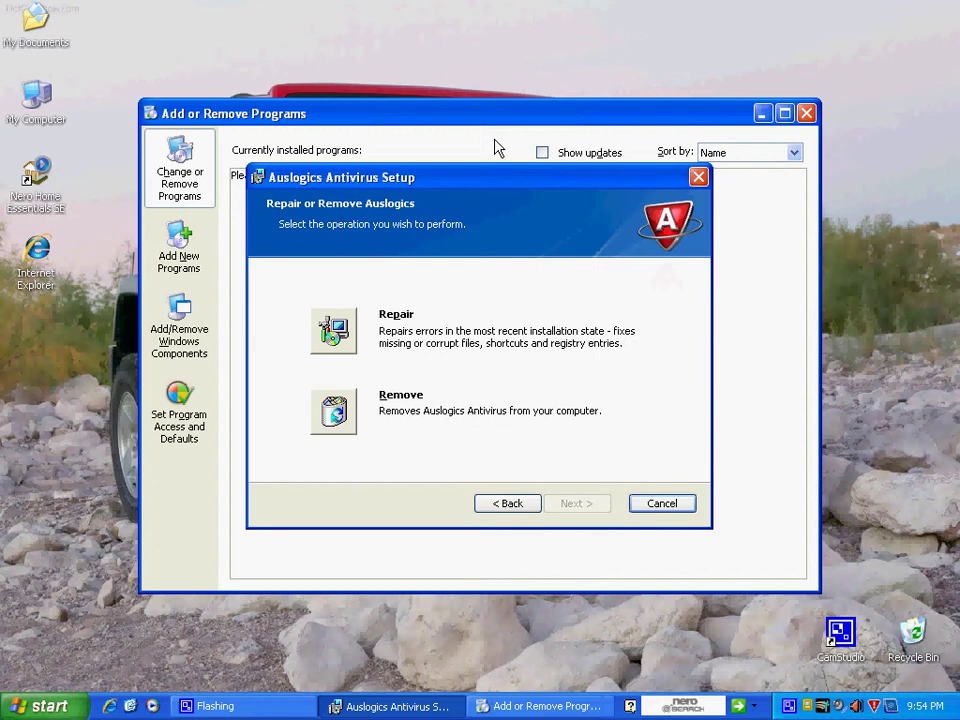
Arrange the programs window at upper right and the setup wizard at lower left.
drag(493, 120, 621, 42)
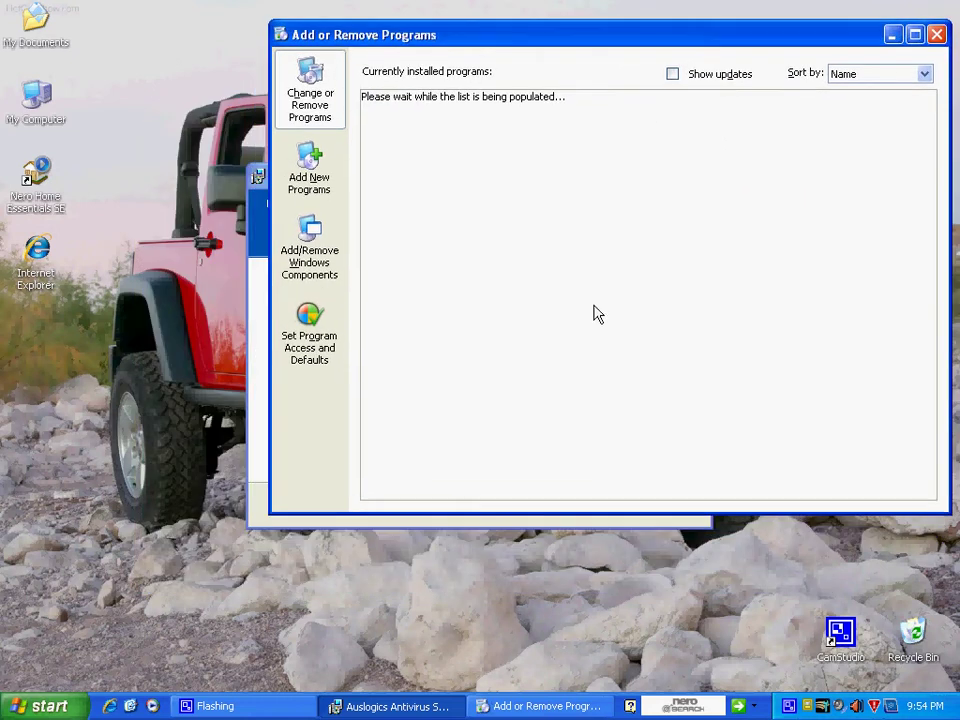
click(258, 185)
drag(314, 182, 134, 341)
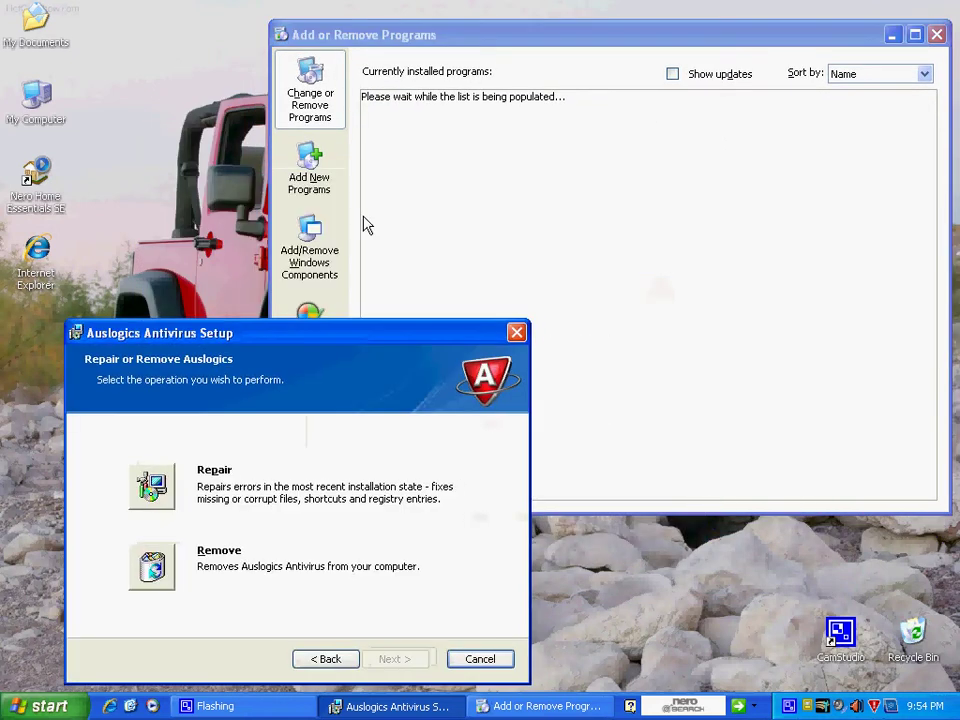
click(621, 40)
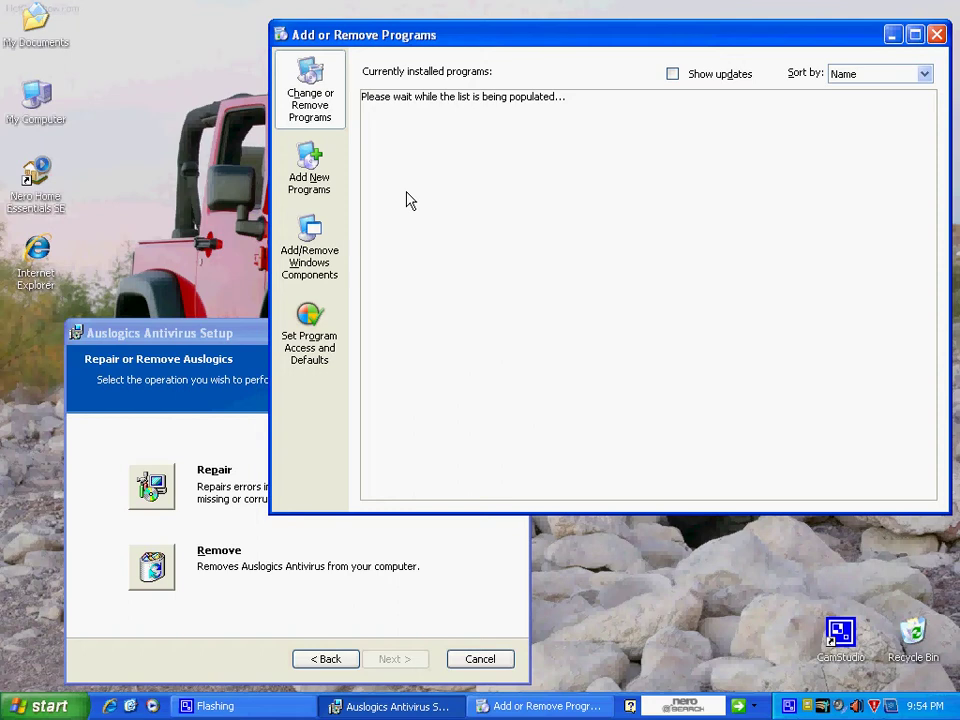
Select Auslogics Antivirus, request its removal, and close Add or Remove Programs.
click(440, 196)
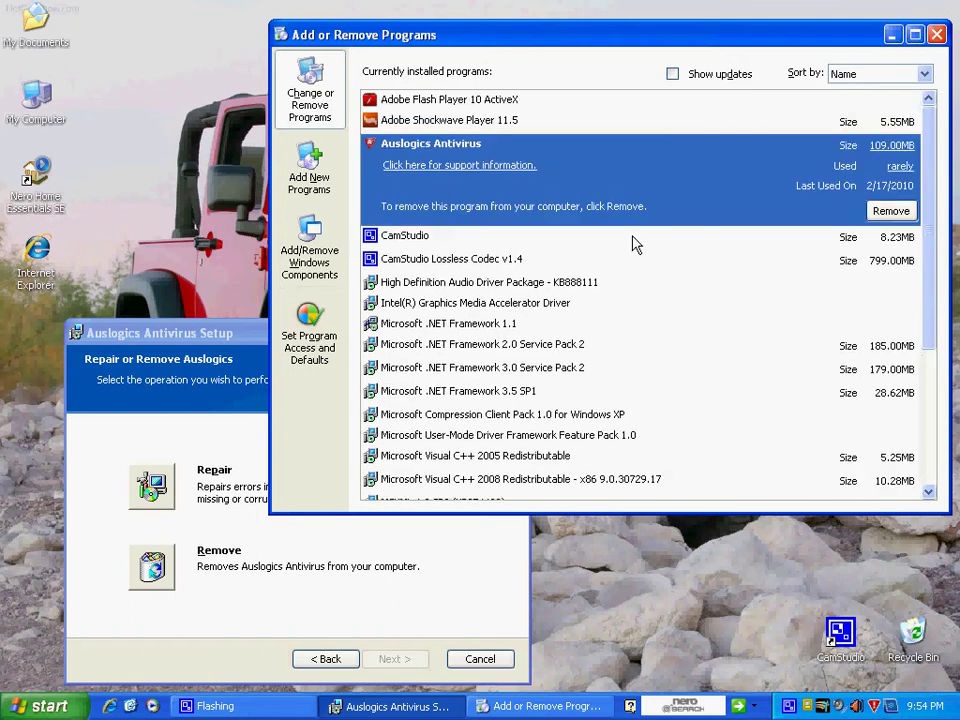
click(891, 211)
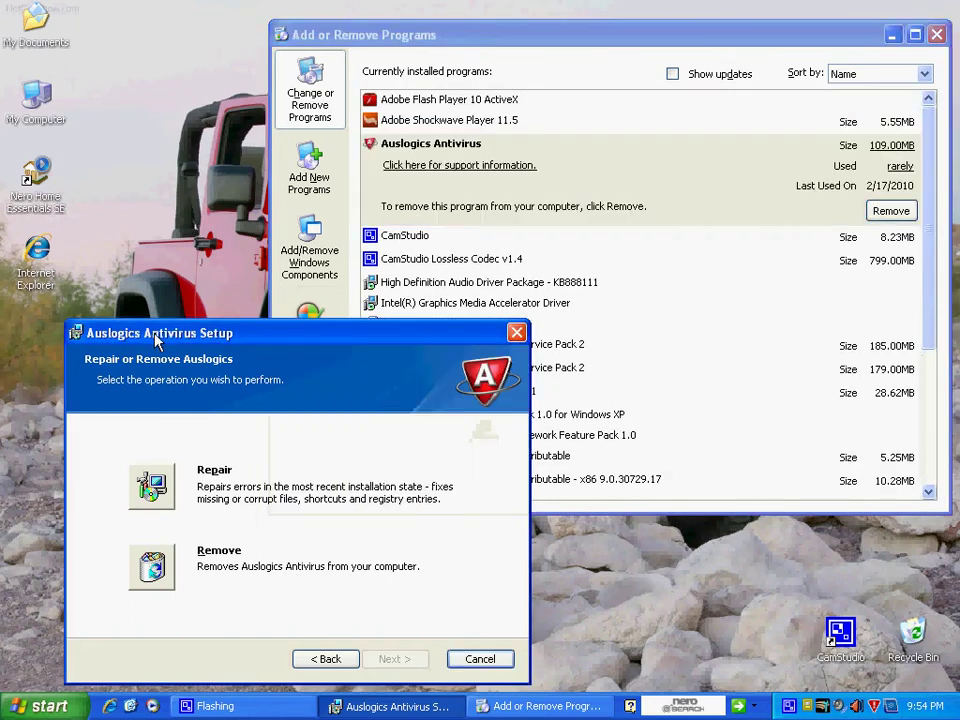
click(936, 35)
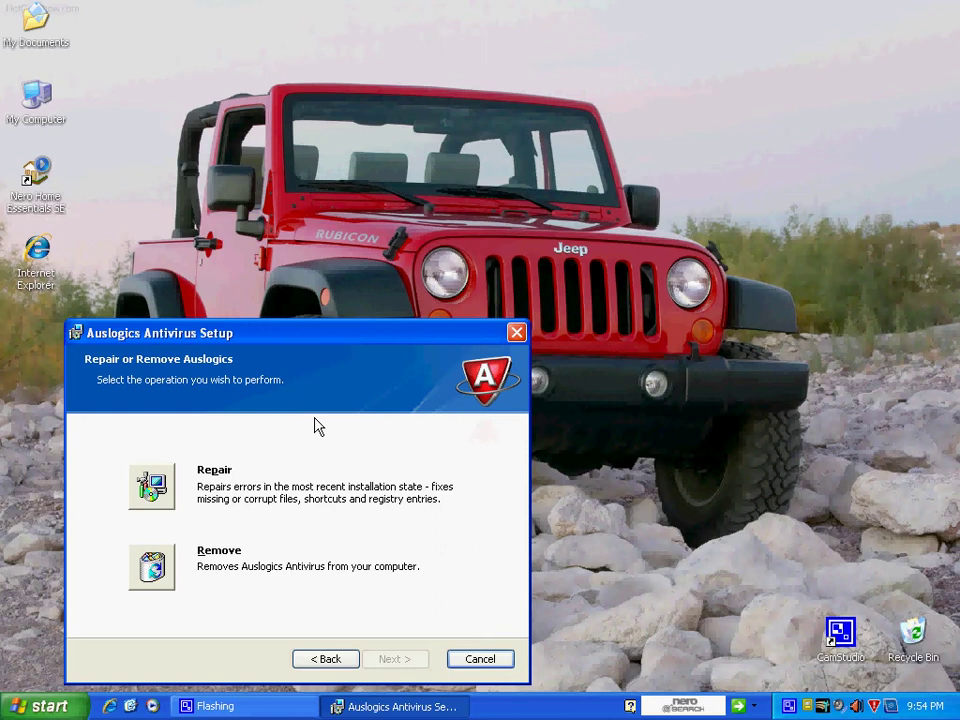
Choose Remove on the Repair or Remove page to reach the removal confirmation.
click(149, 562)
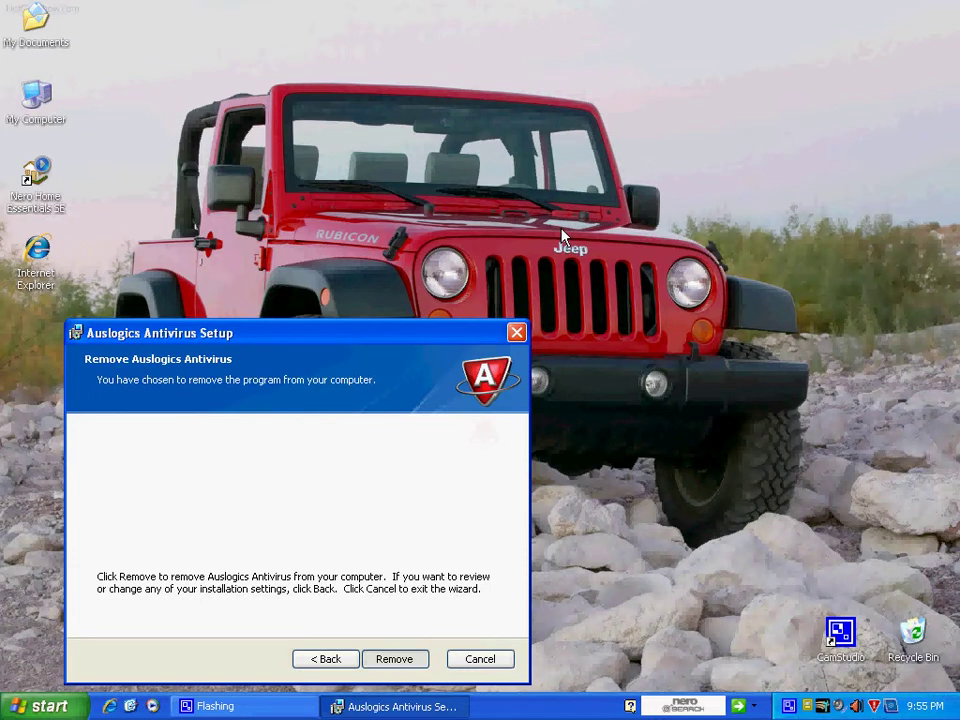
Open Google in Internet Explorer from the Run box.
key(super+r)
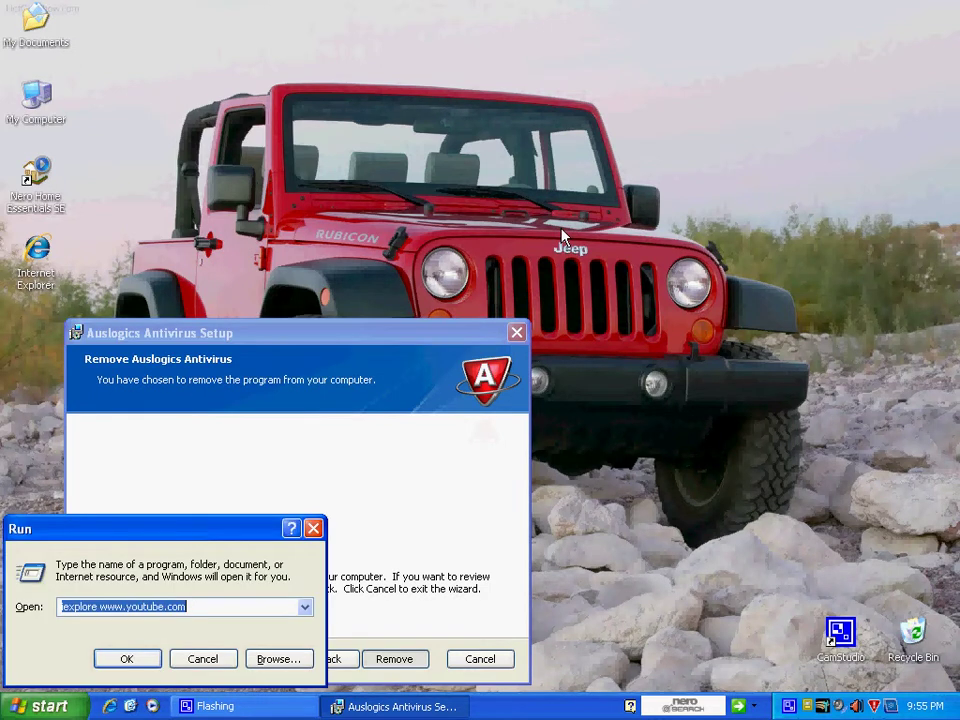
key(End)
key(Left)
key(Left)
key(Left)
key(Left)
key(shift+Left)
key(shift+Left)
key(shift+Left)
key(shift+Left)
key(shift+Left)
key(shift+Left)
key(shift+Left)
text(googl)
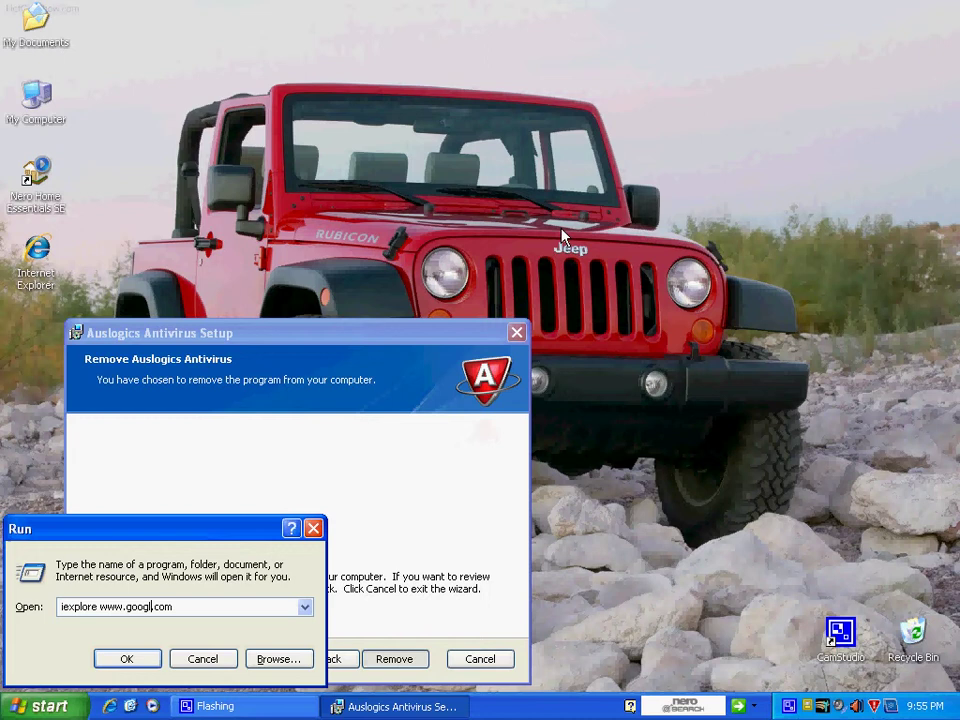
key(Return)
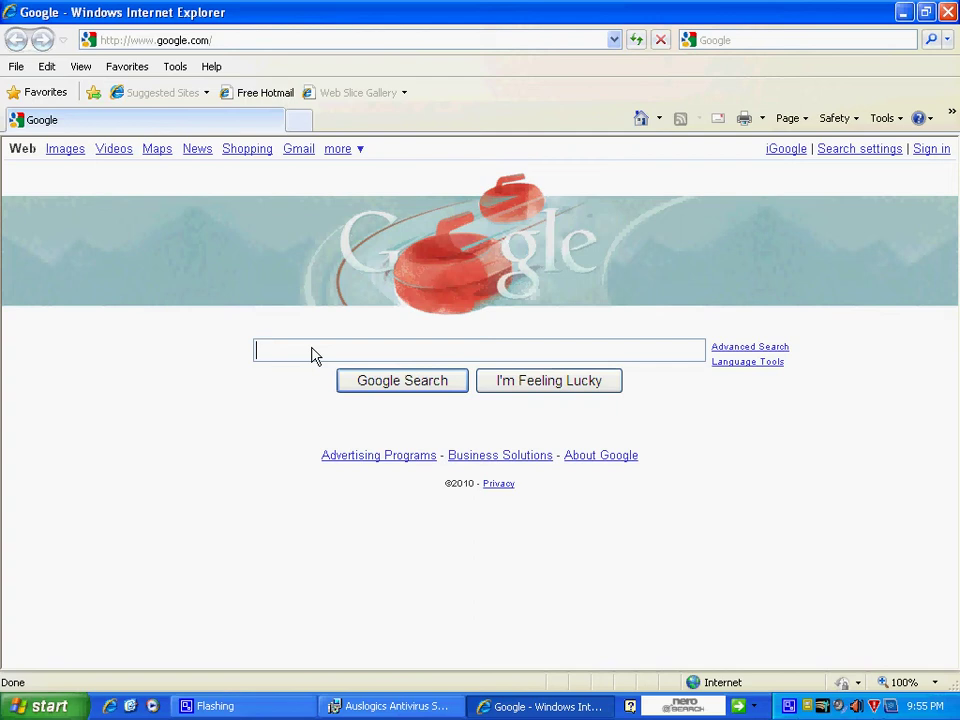
Search Google for 'auslogics antivirus'.
key(BackSpace)
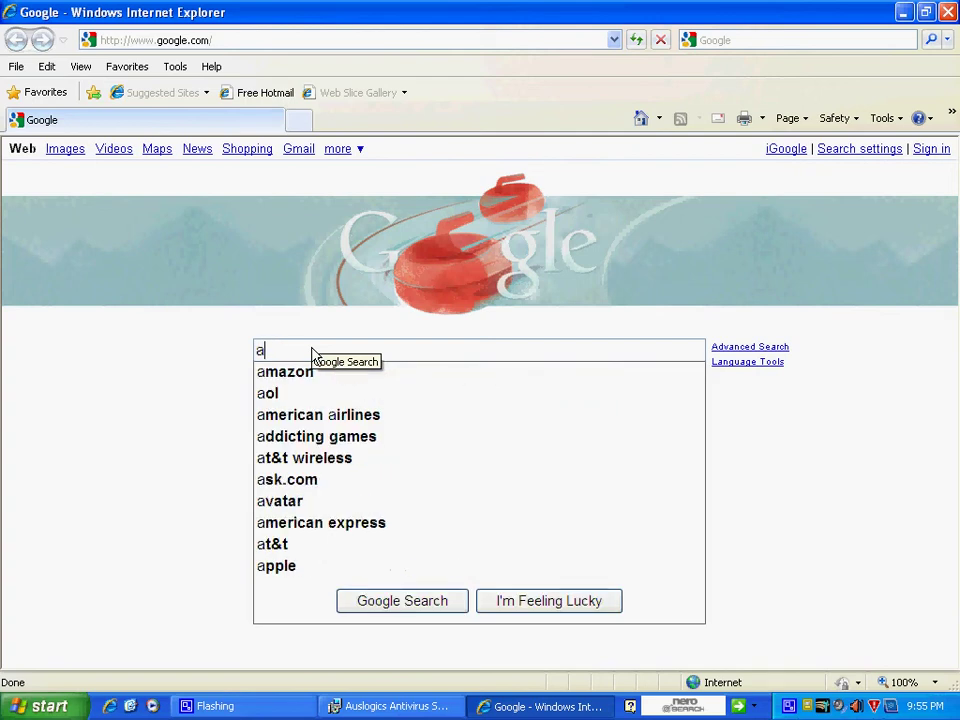
text(uslogi)
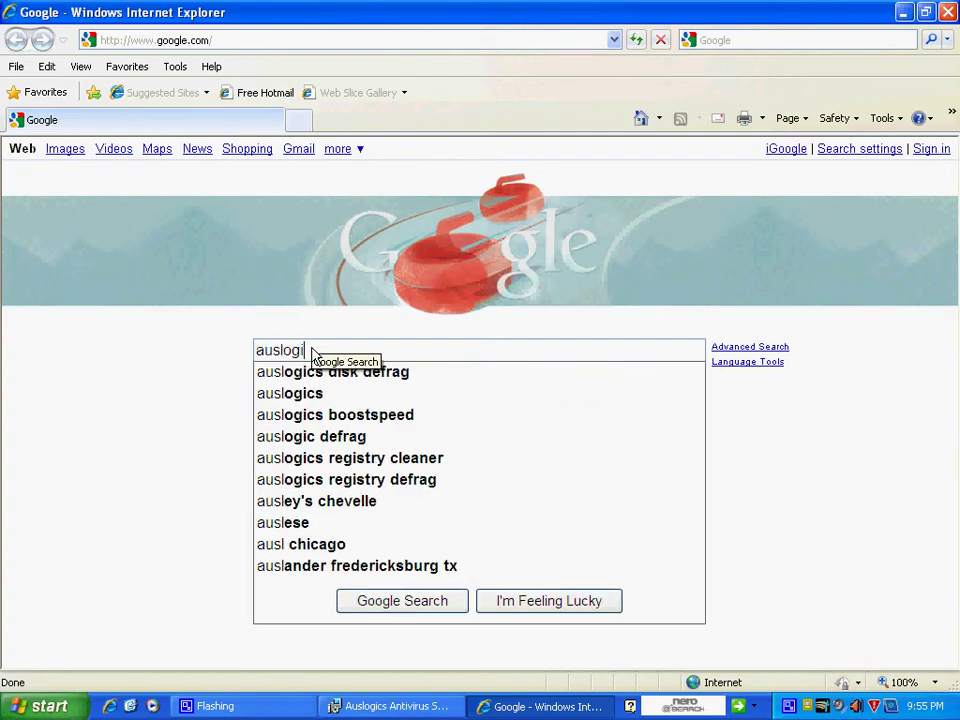
text(cs antivirus)
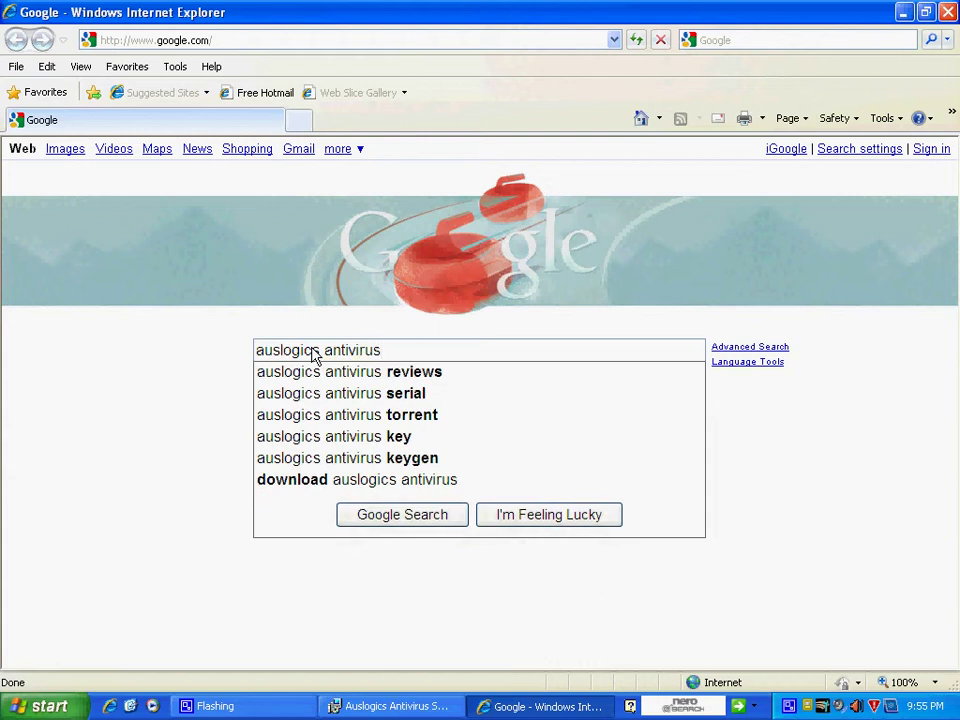
key(Return)
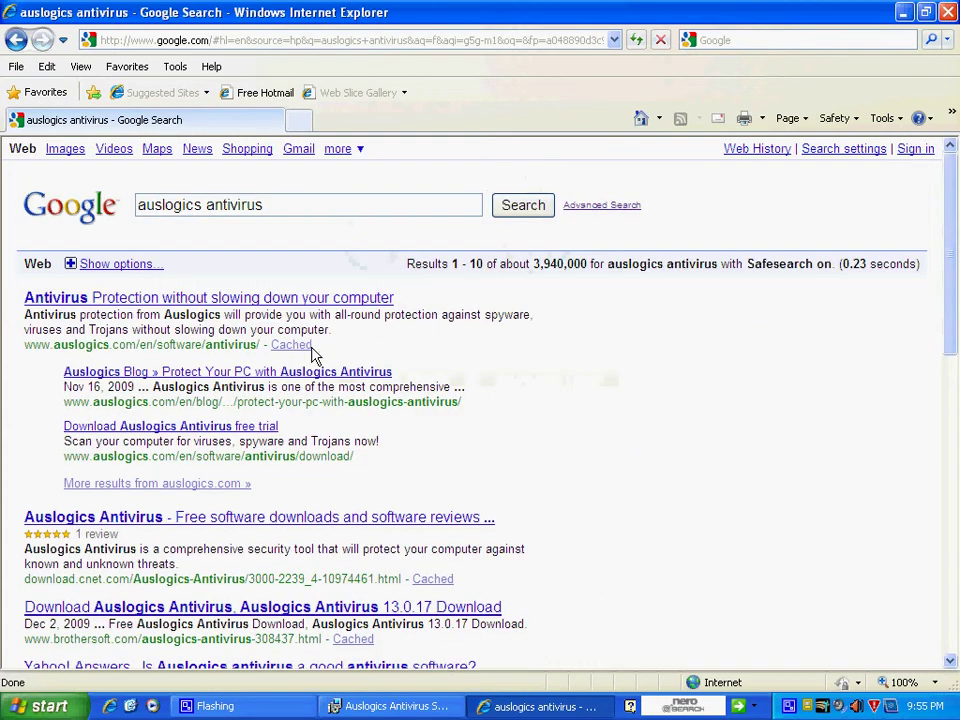
Open the Auslogics Antivirus product page, browse it, and add it to the cart for $29.95.
click(261, 298)
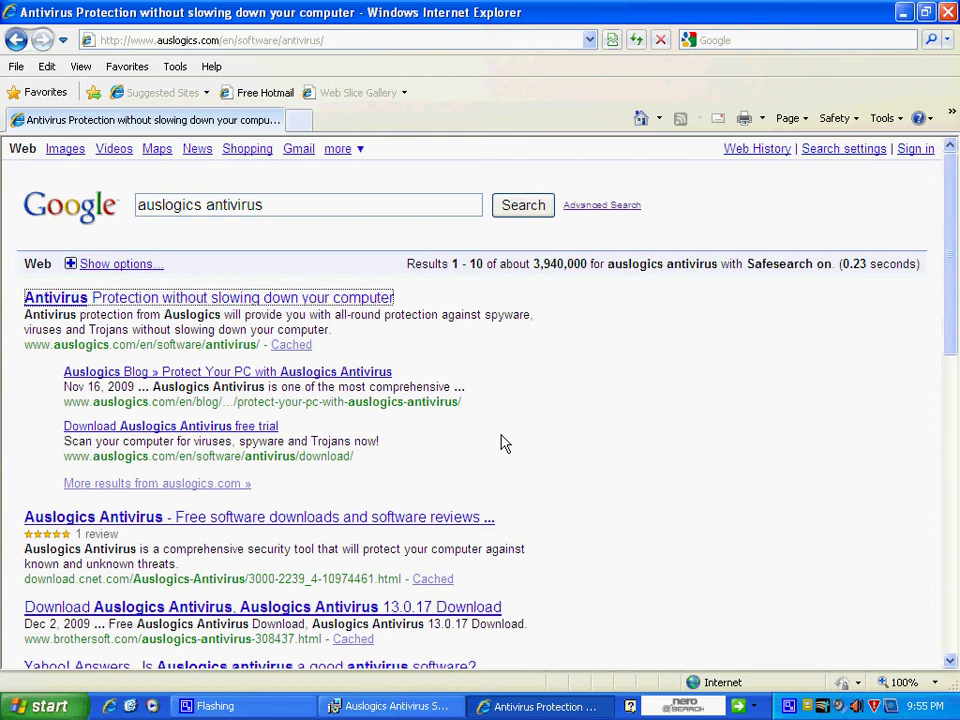
click(400, 703)
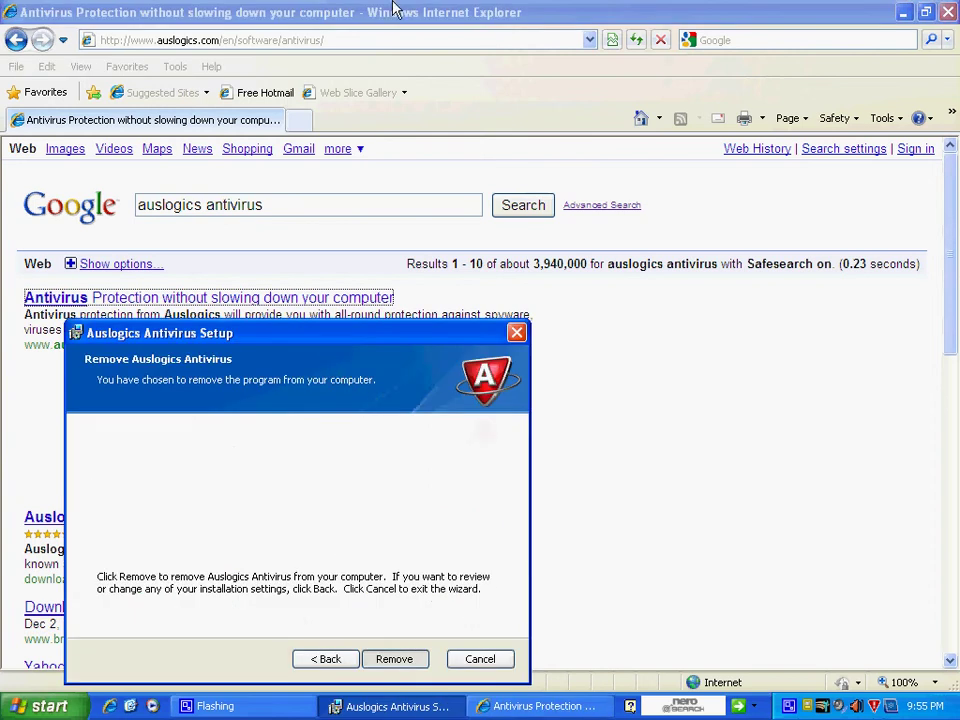
click(560, 290)
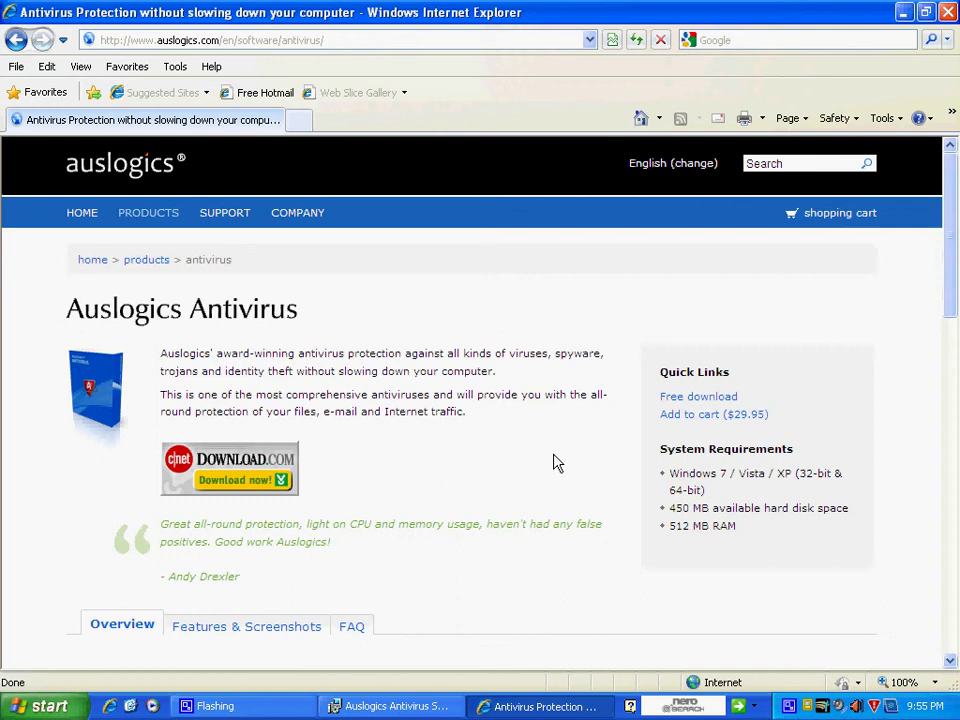
scroll(555, 463, down, 1)
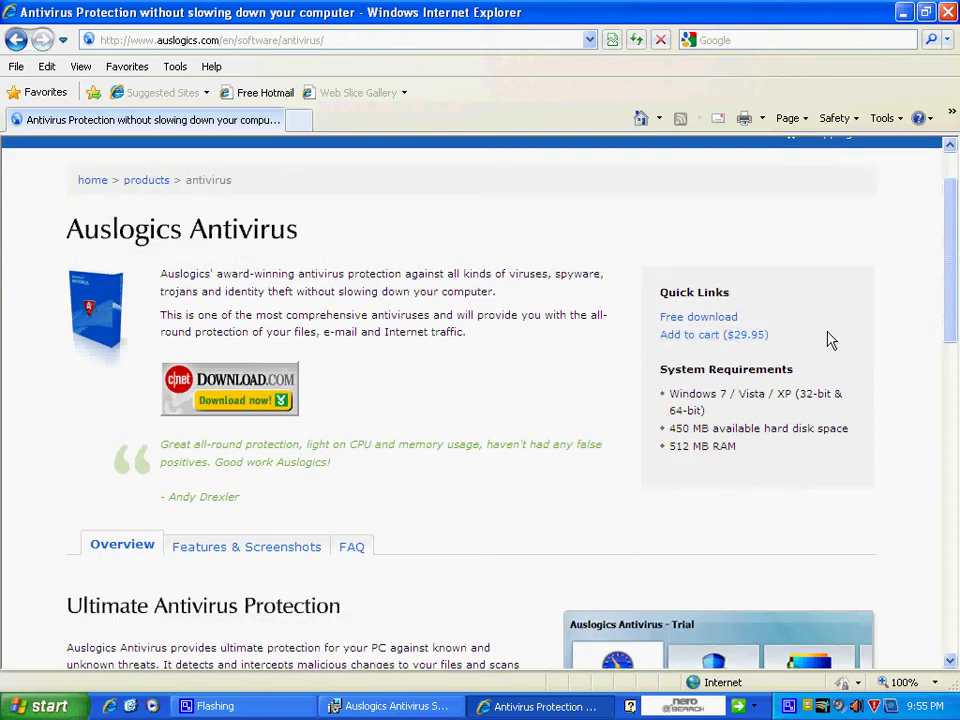
scroll(574, 466, down, 1)
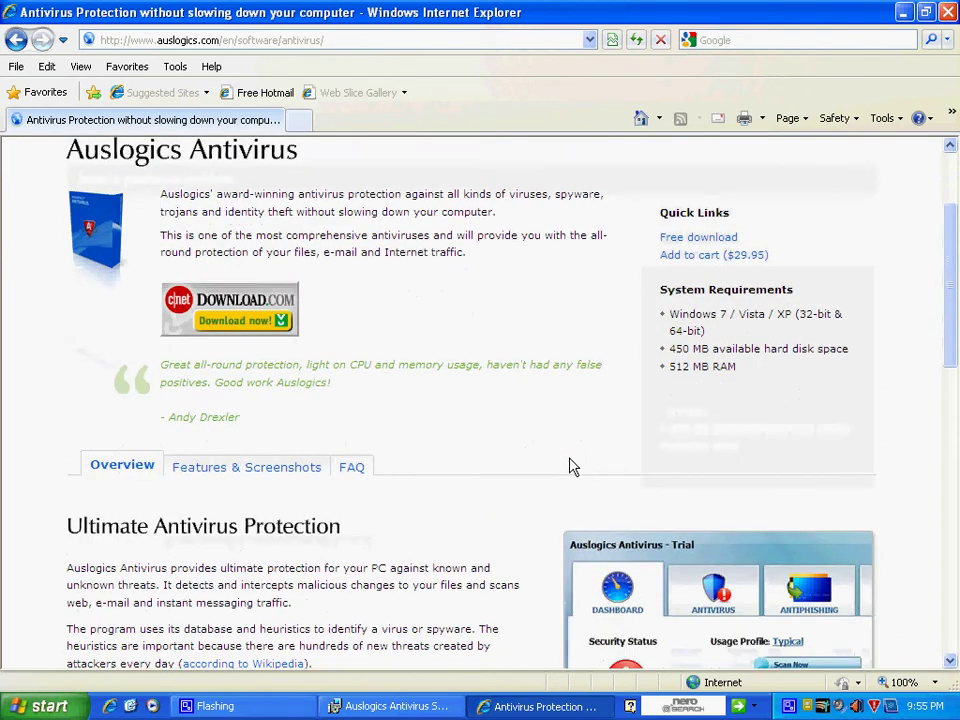
scroll(560, 466, down, 3)
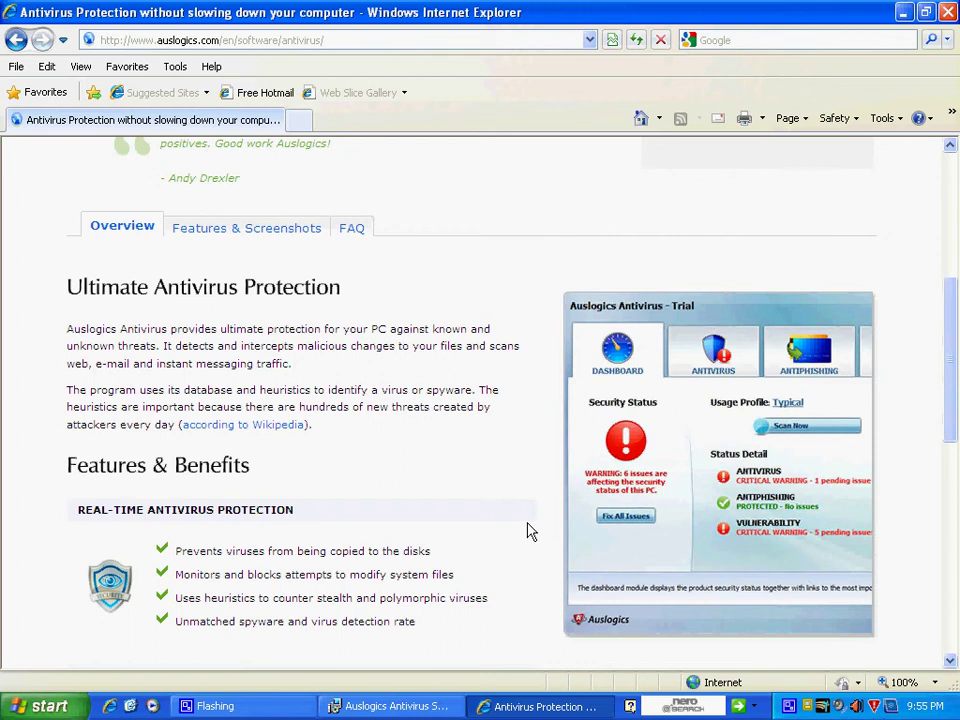
scroll(561, 508, up, 4)
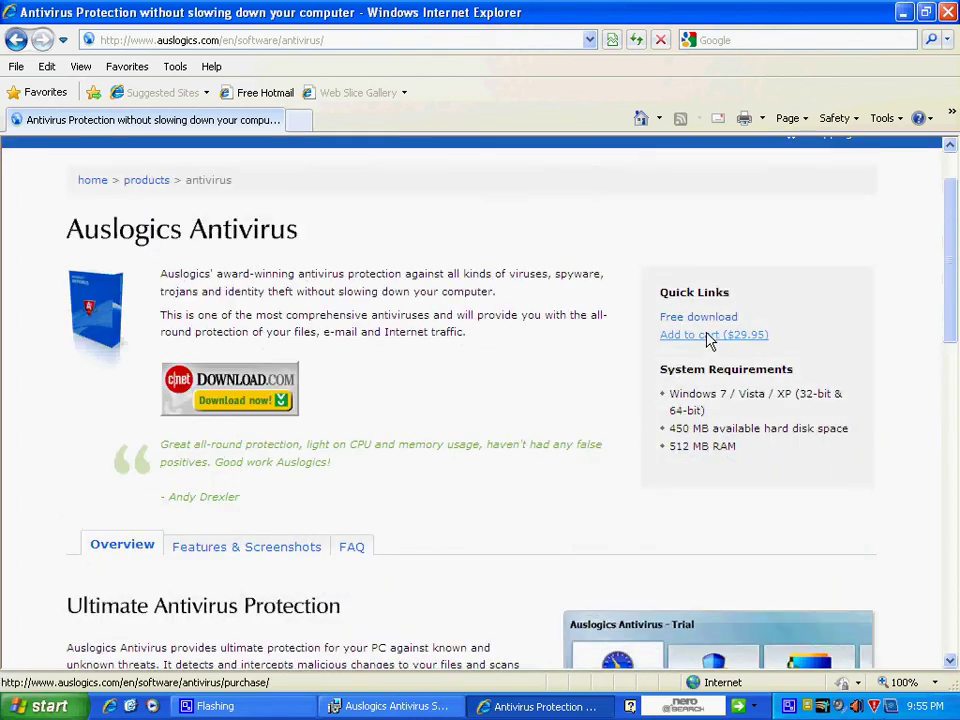
click(707, 337)
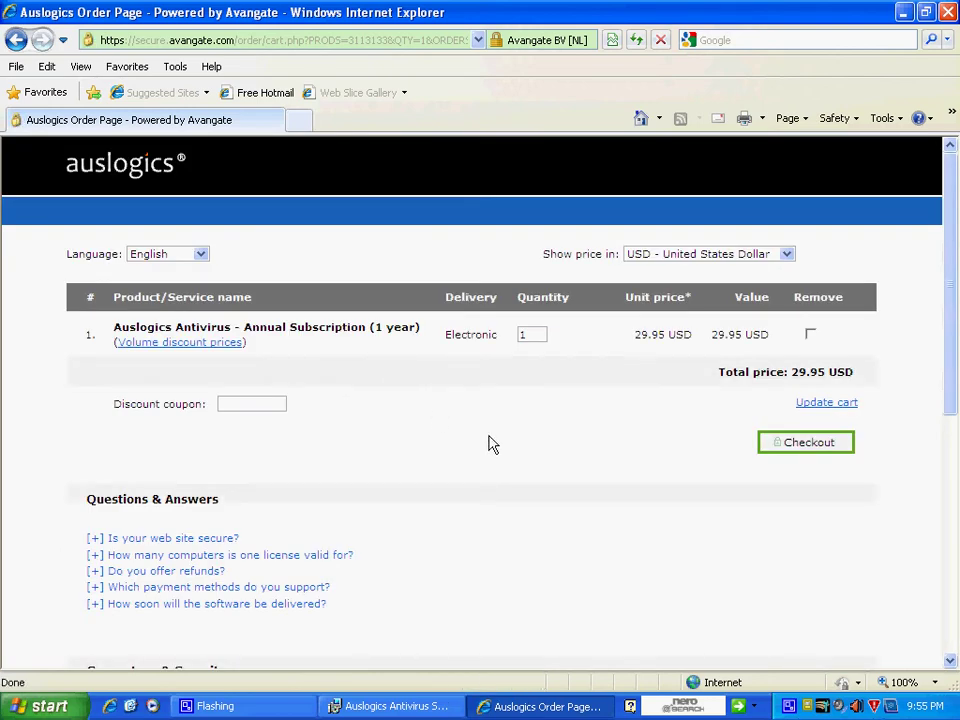
Review the order page and view, then close, the volume discount prices window.
scroll(458, 440, down, 5)
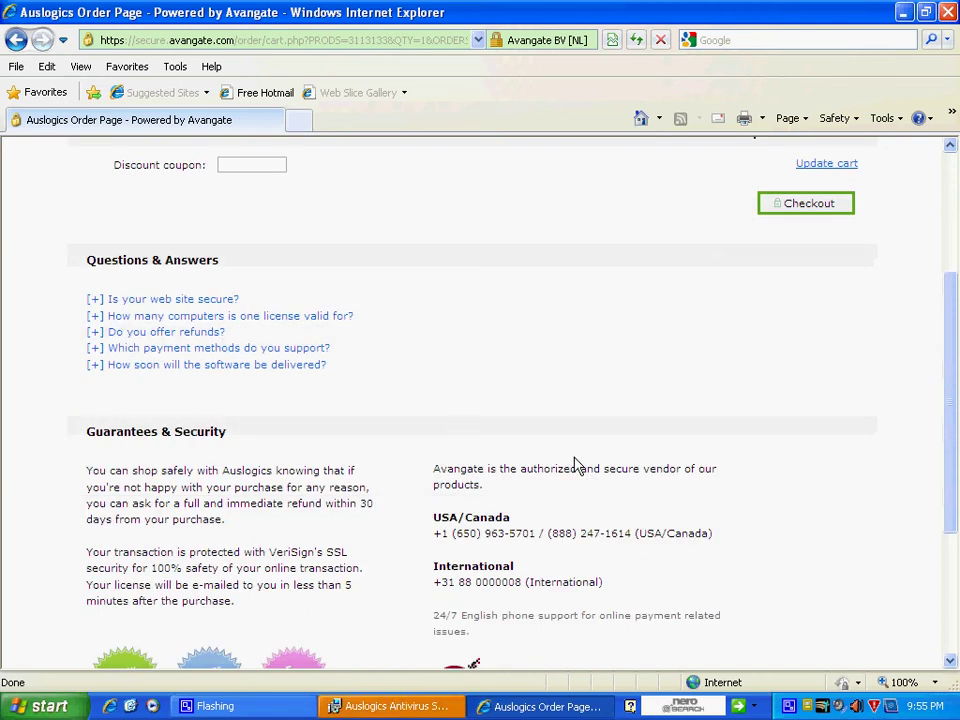
scroll(575, 465, down, 2)
scroll(577, 460, up, 5)
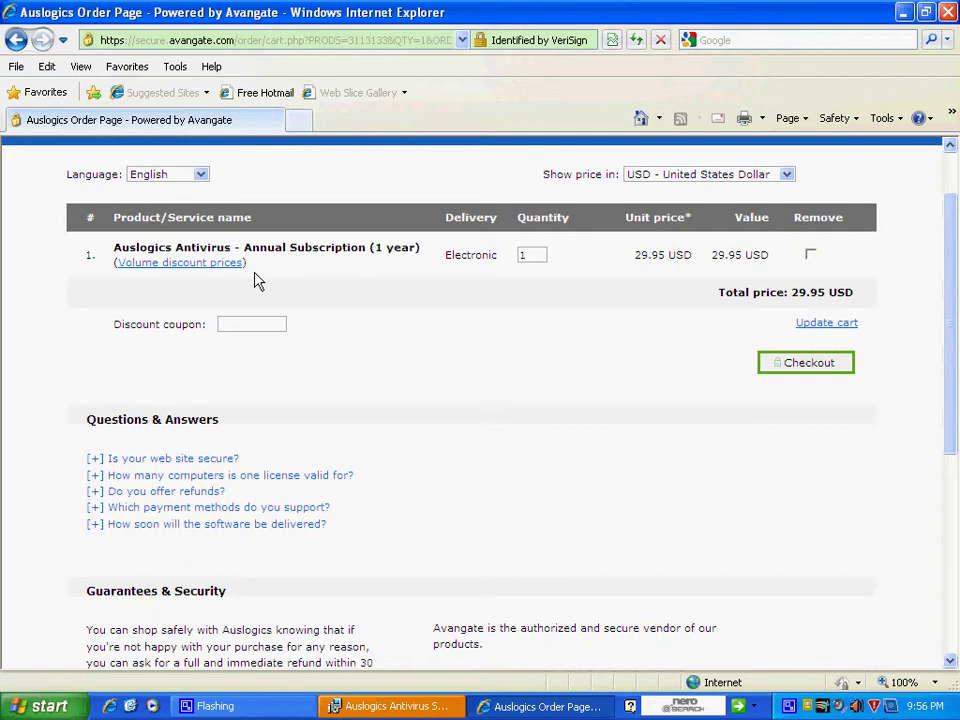
click(205, 264)
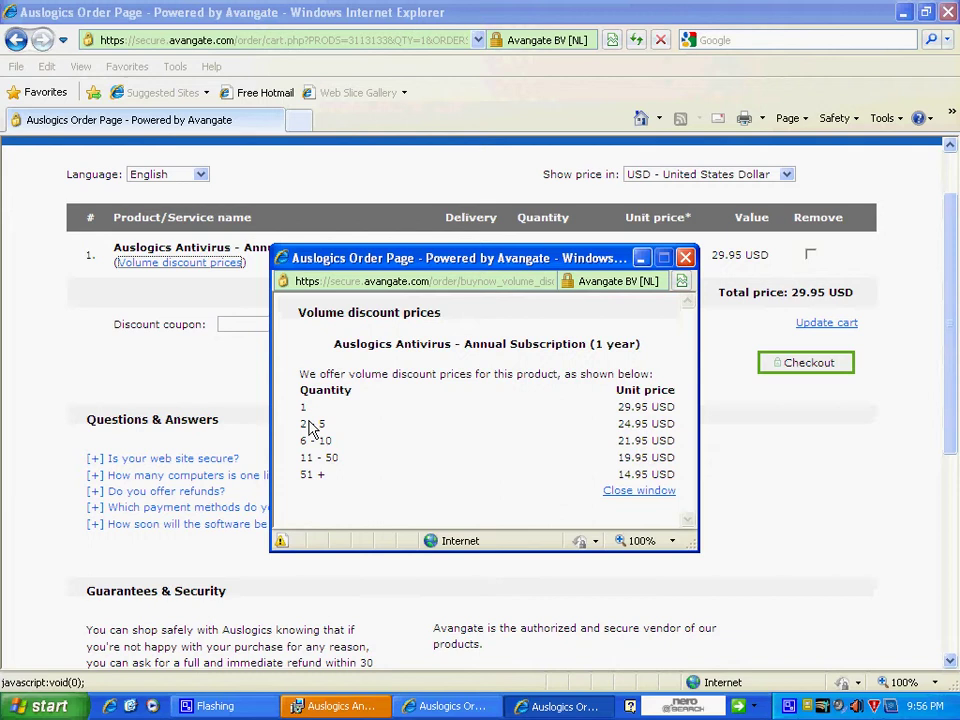
click(686, 259)
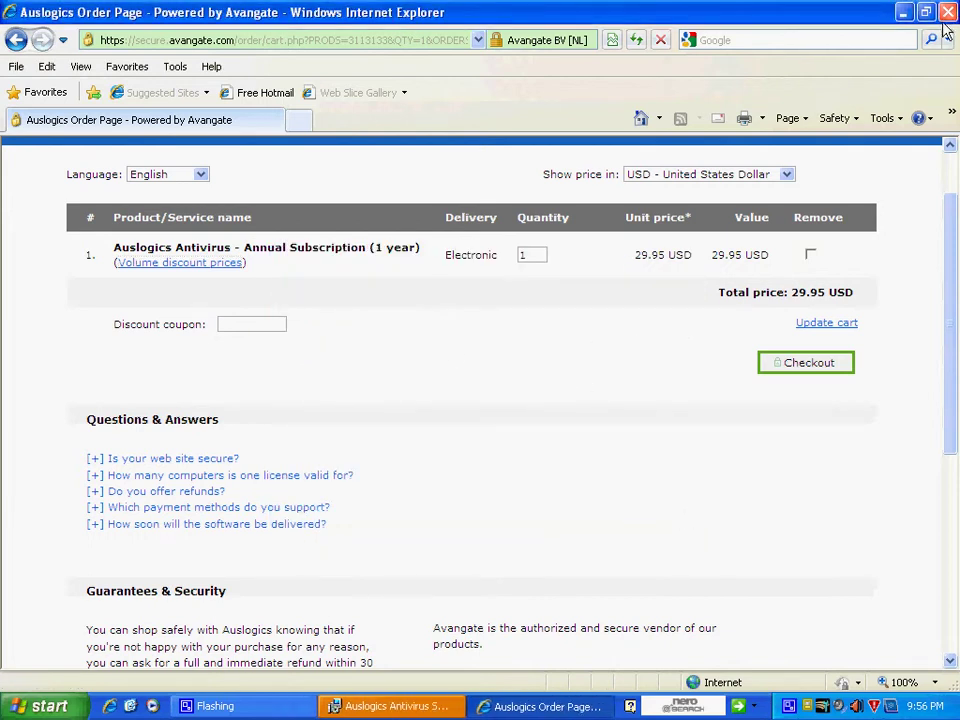
Close Internet Explorer with Alt+F4 and move the removal wizard toward the screen centre.
key(alt+F4)
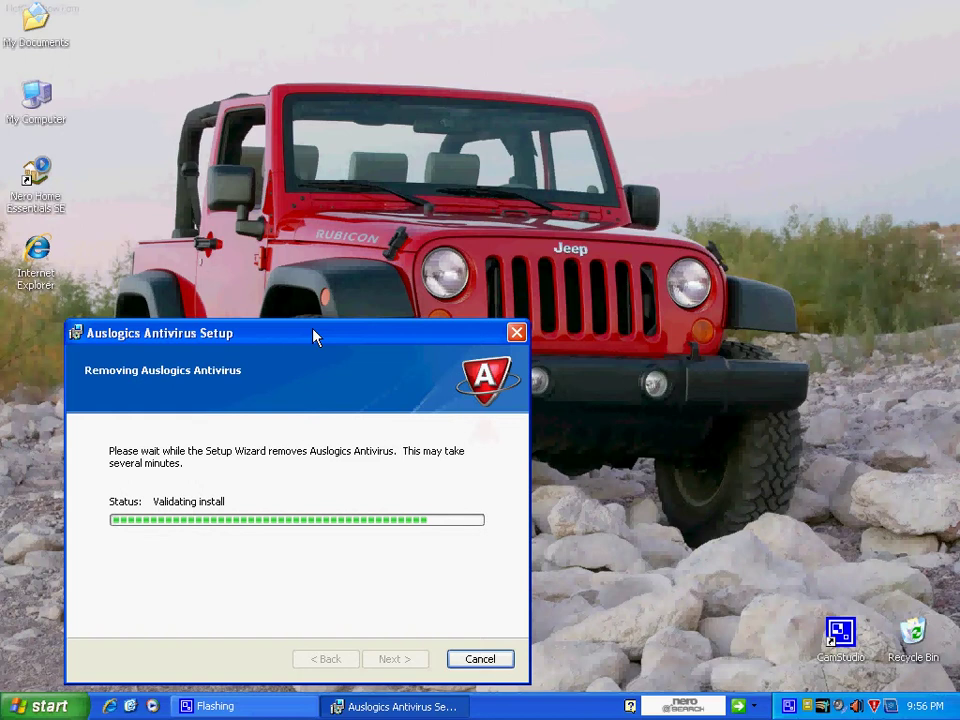
drag(315, 334, 468, 198)
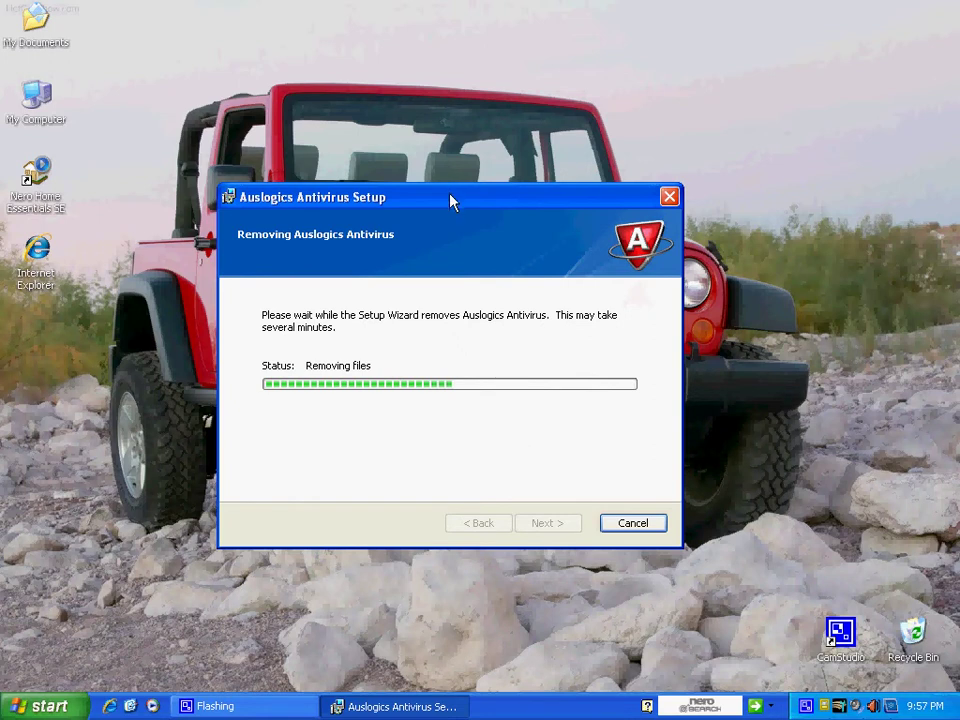
Move the removal progress window to the upper right while removal completes.
drag(450, 199, 722, 34)
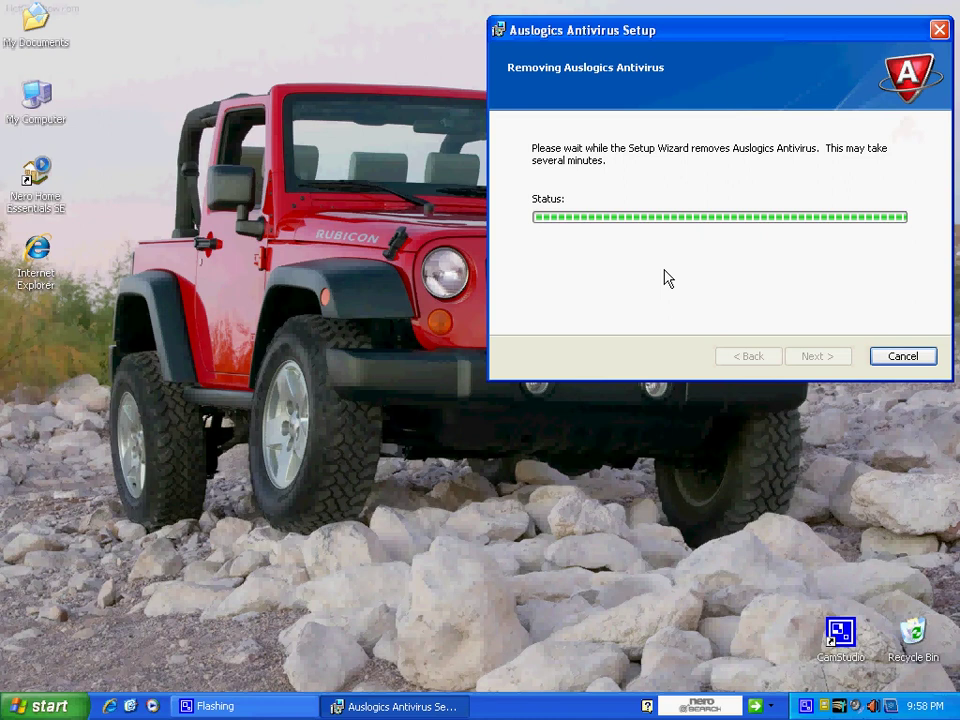
Finish the uninstall wizard, choose No to restarting now, and leave a clean desktop.
drag(708, 43, 440, 188)
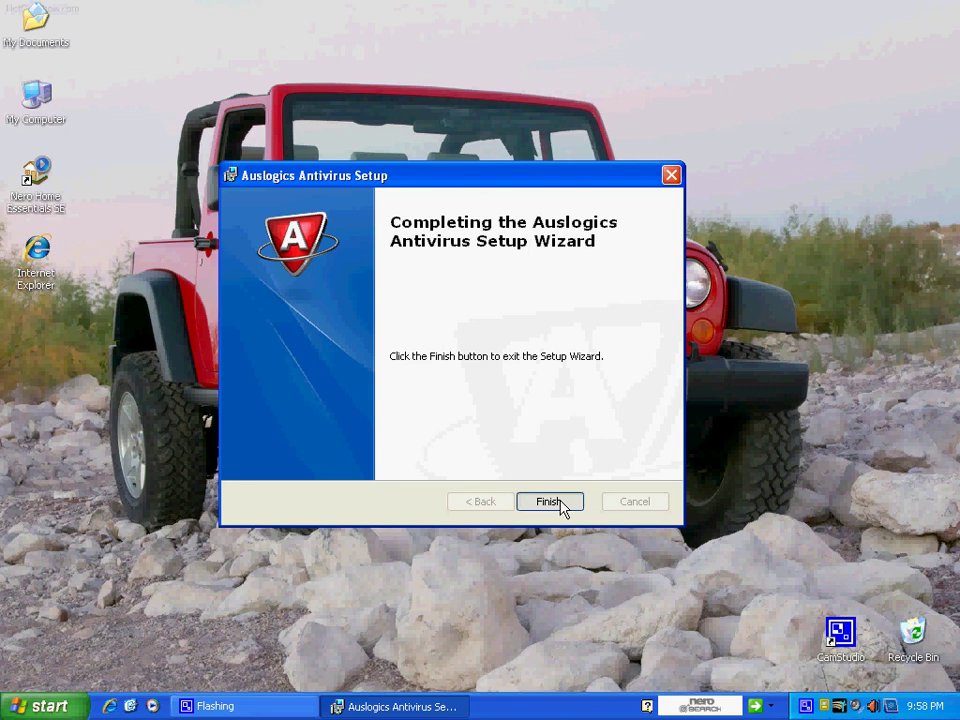
click(550, 502)
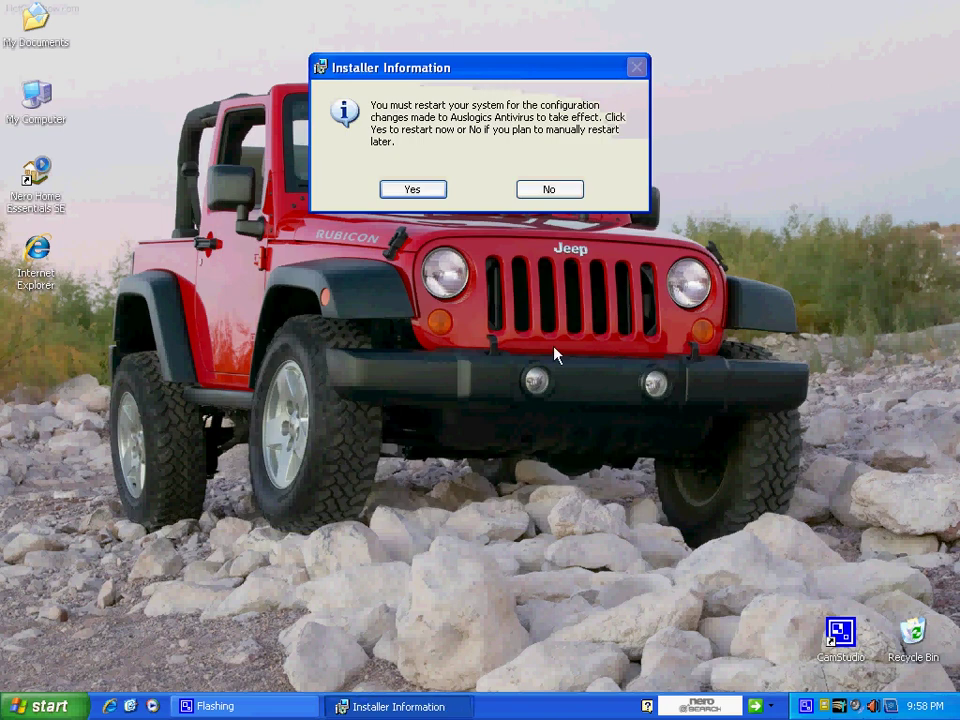
click(545, 190)
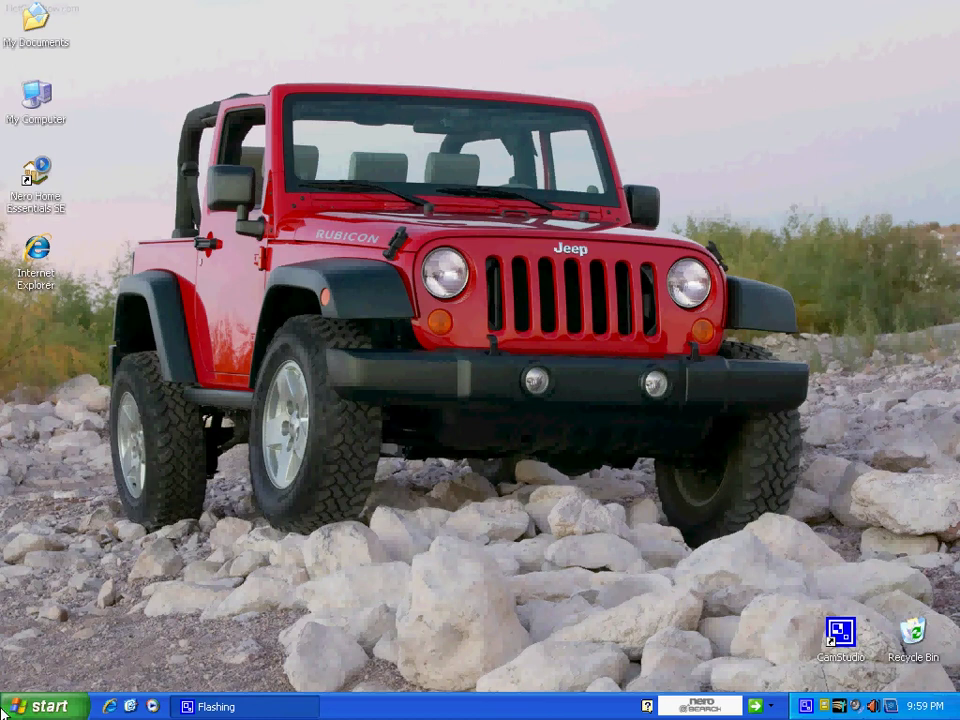
click(40, 706)
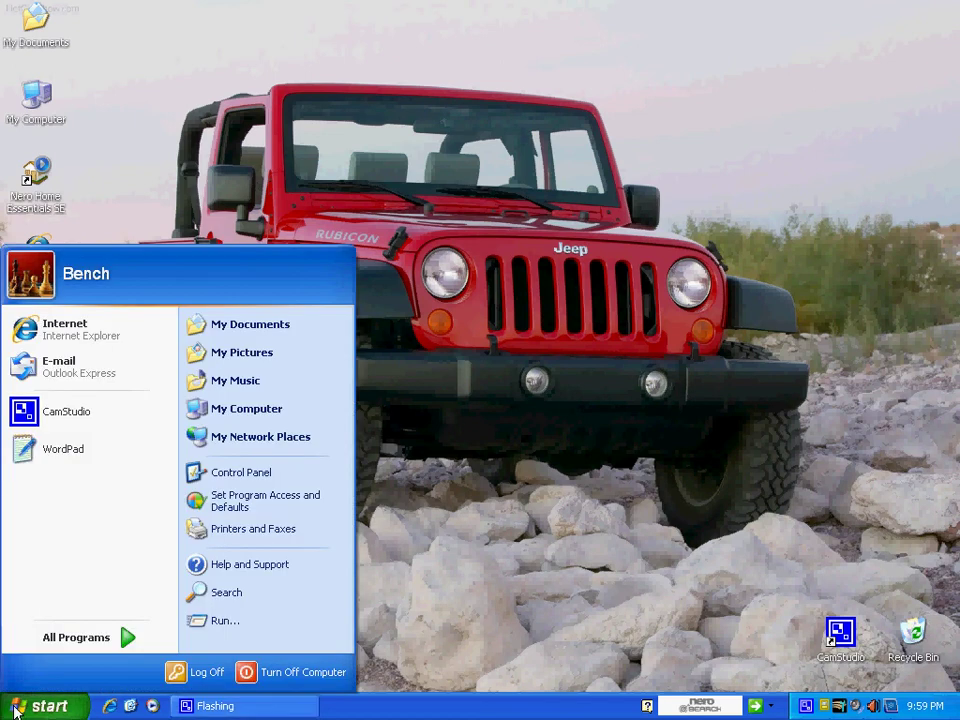
click(505, 602)
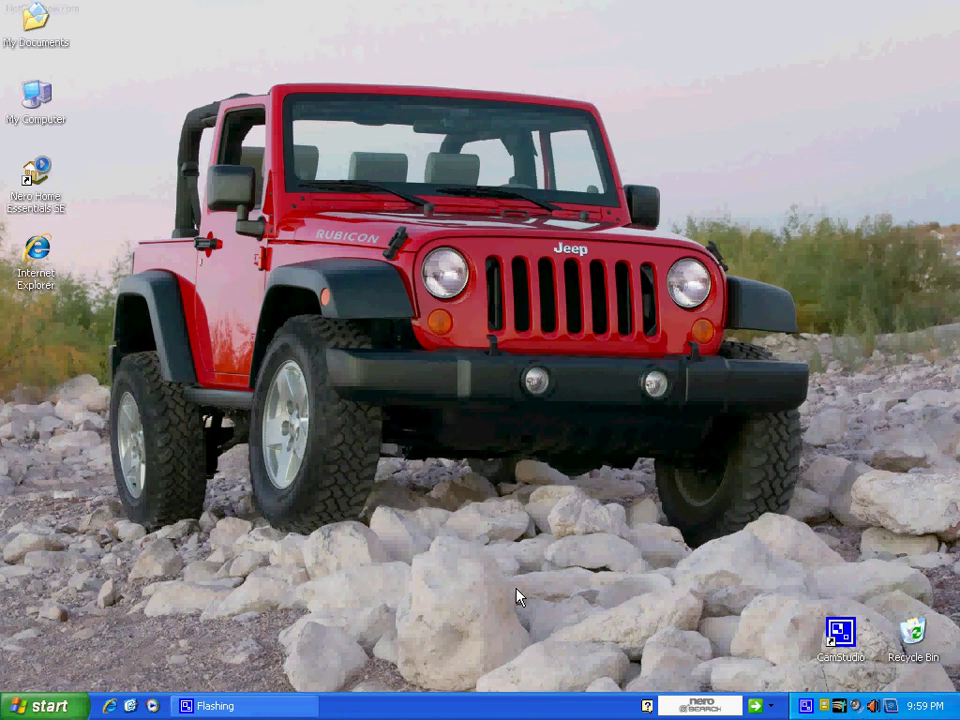